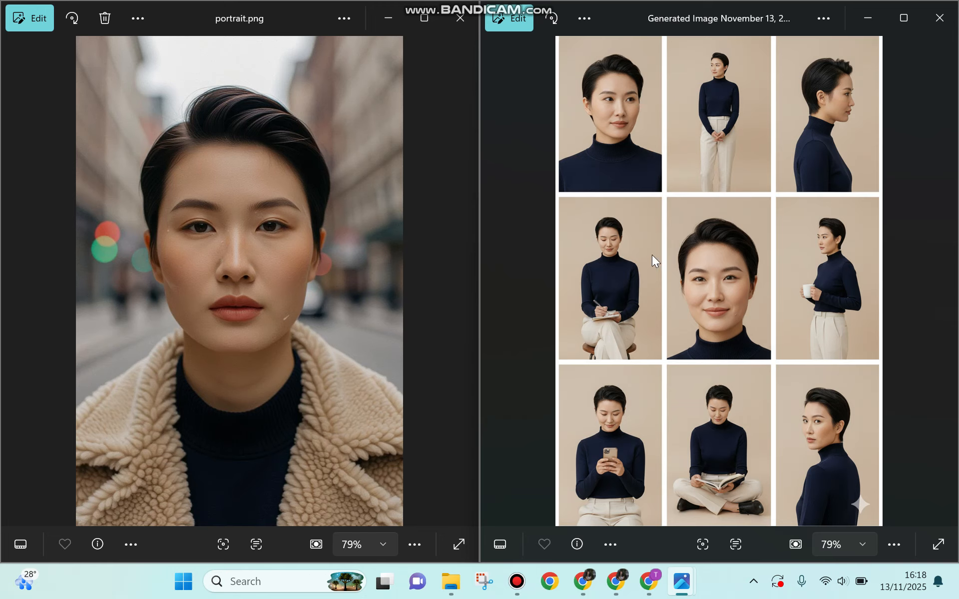
Switch to Google AI Studio, start a Nano Banana prompt, and upload the "portrait" image from the 14 Oct folder
{"action": "left_click", "coordinate": [648, 580]}
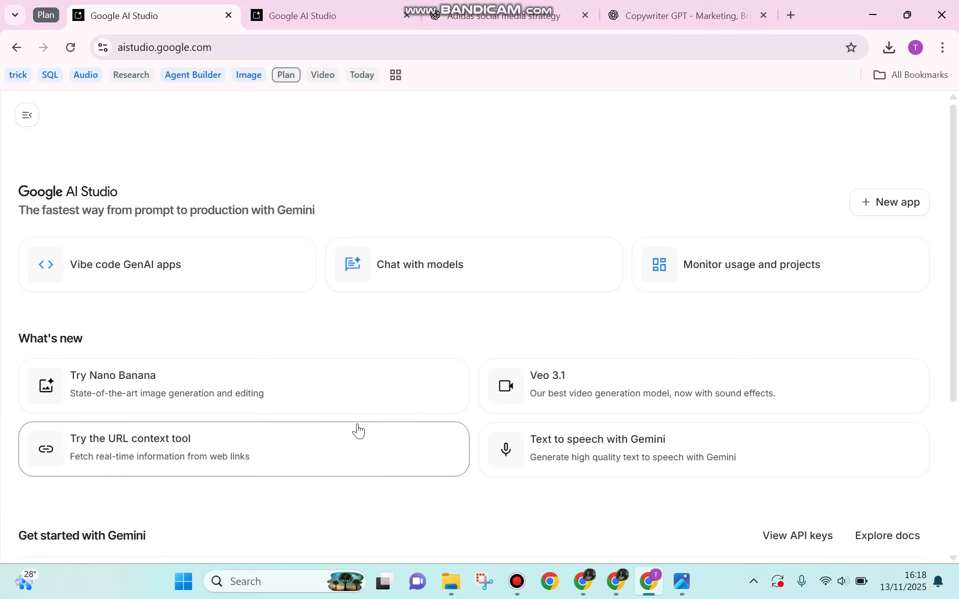
{"action": "left_click", "coordinate": [306, 398]}
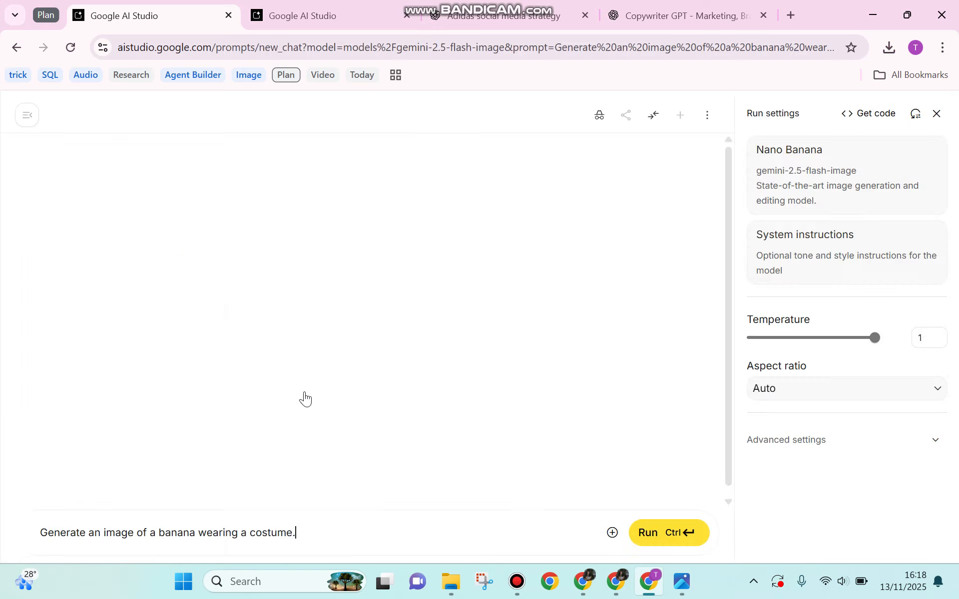
{"action": "left_click", "coordinate": [611, 534]}
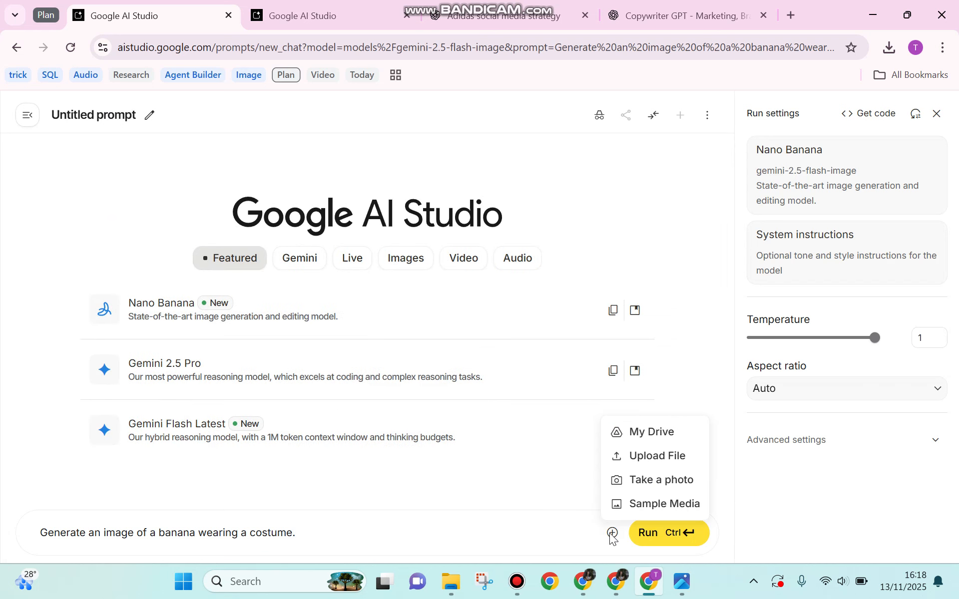
{"action": "left_click", "coordinate": [634, 456]}
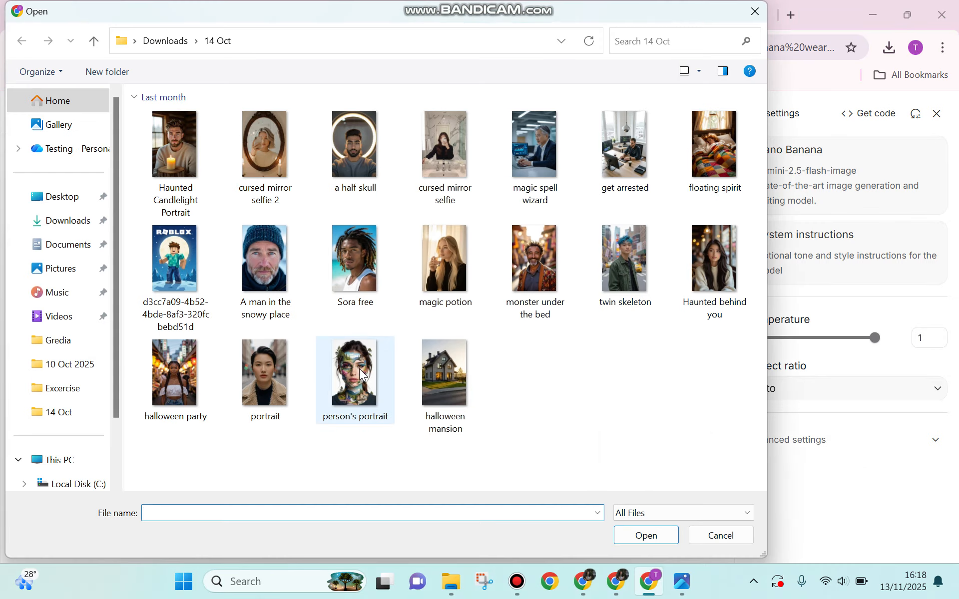
{"action": "double_click", "coordinate": [270, 369]}
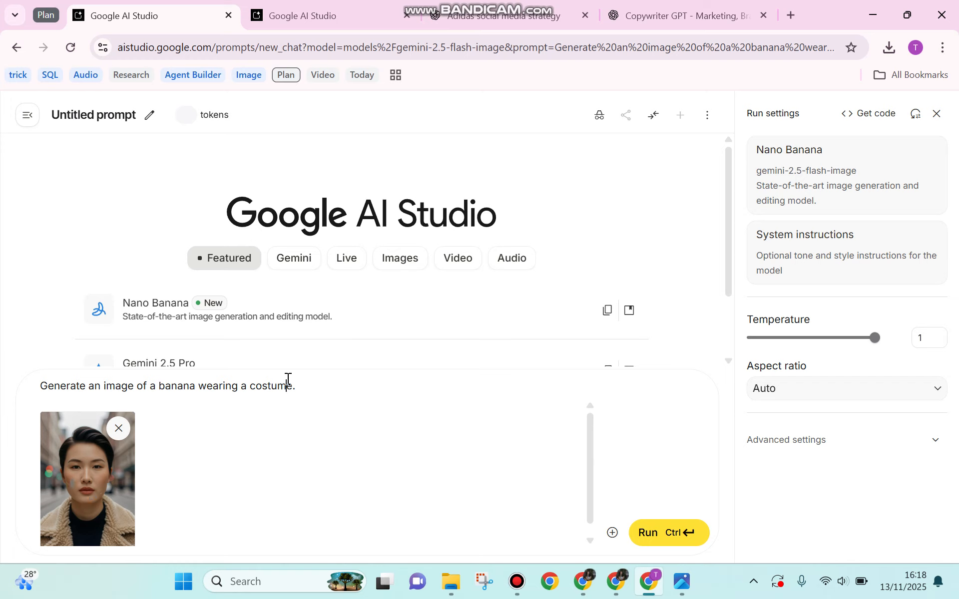
Replace the sample prompt with the copied text beginning "Change the attached photo into a 3×3 grid collage of nine distinct images within a single frame."
{"action": "key", "text": "ctrl+a"}
{"action": "key", "text": "BackSpace"}
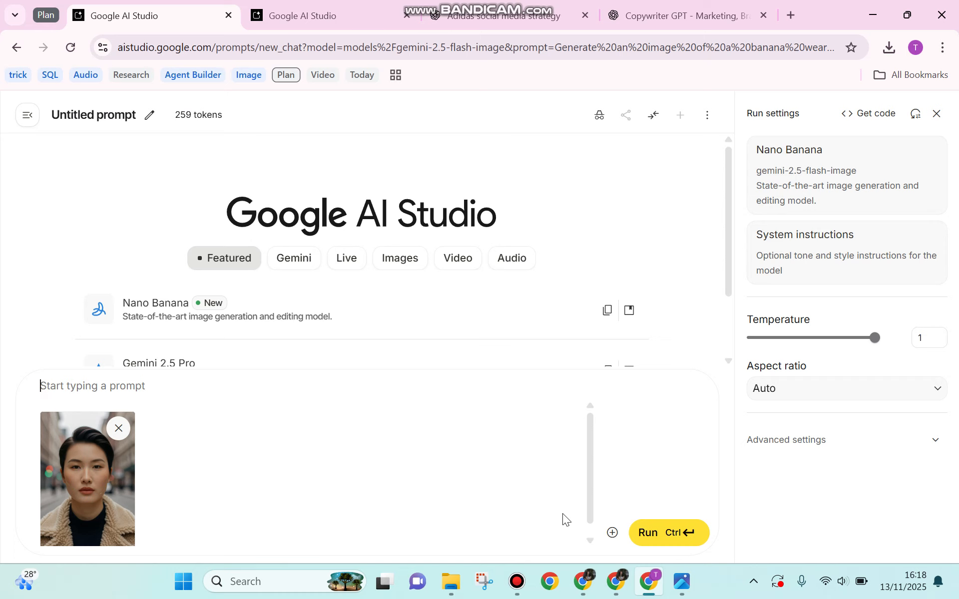
{"action": "mouse_move", "coordinate": [681, 583]}
{"action": "left_click", "coordinate": [649, 509]}
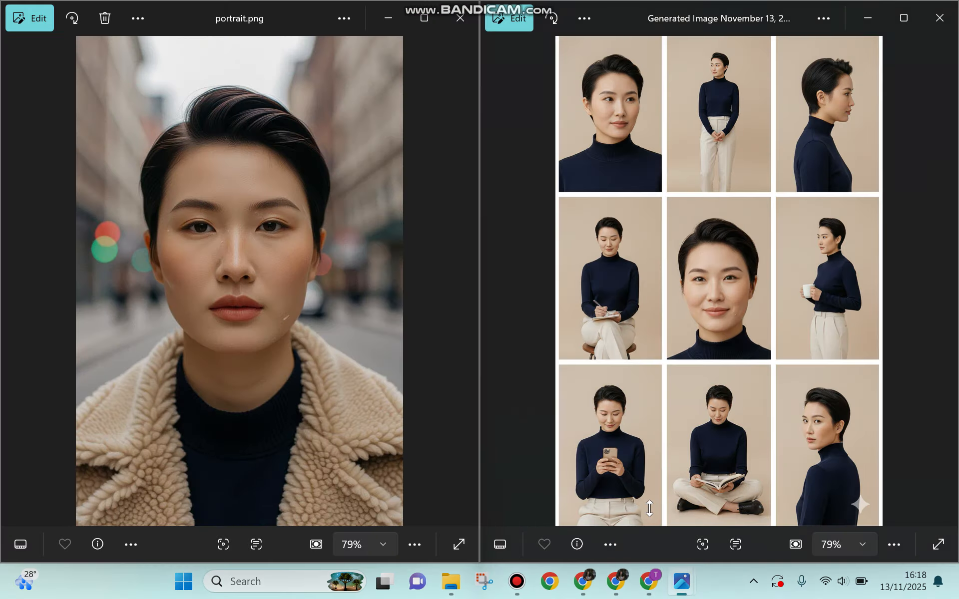
{"action": "left_click", "coordinate": [641, 598]}
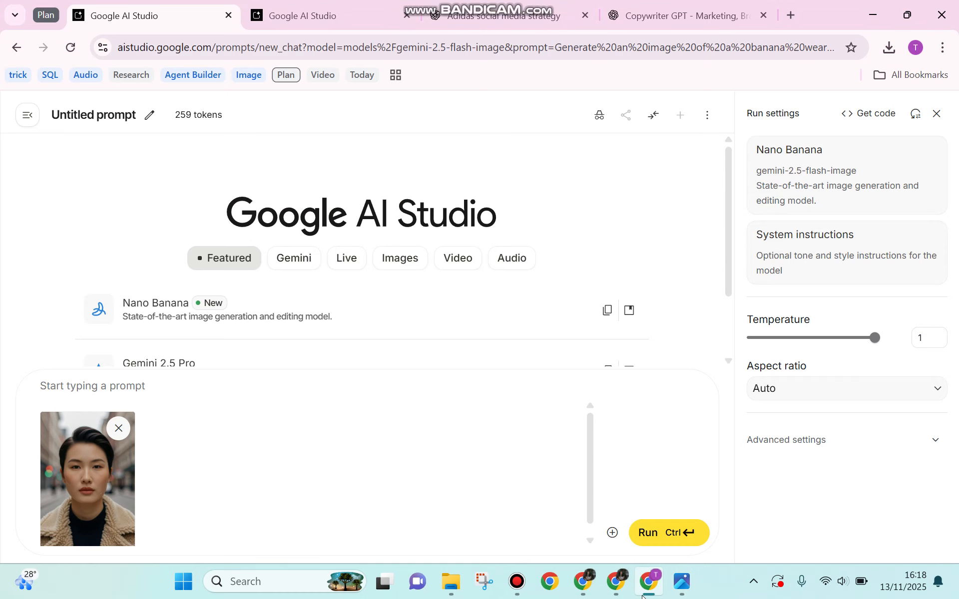
{"action": "key", "text": "ctrl+v"}
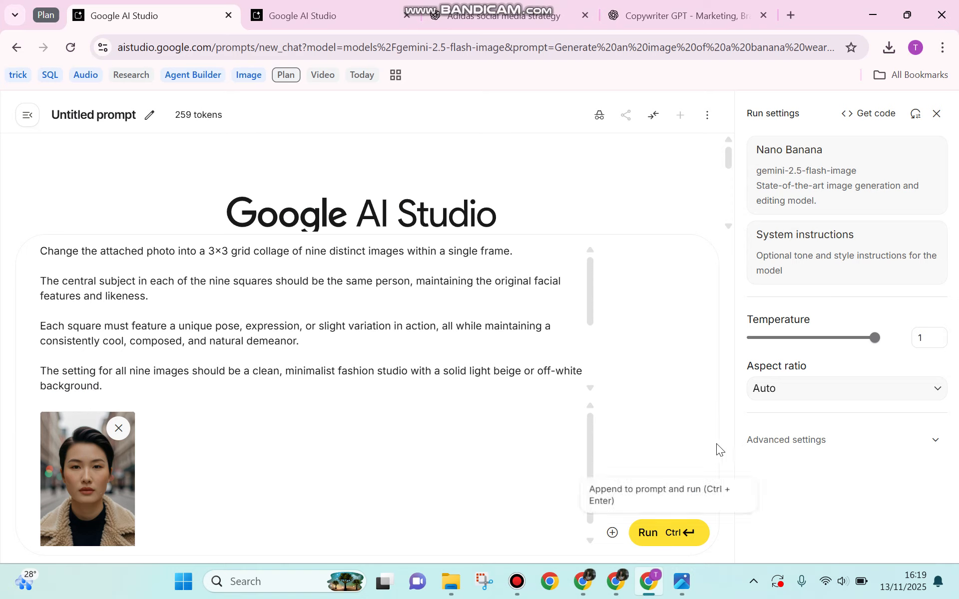
Read through the collage prompt's pose, setting, lighting and outfit instructions alongside the example nine-image collage in Photos
{"action": "left_click_drag", "start_coordinate": [590, 291], "coordinate": [587, 256]}
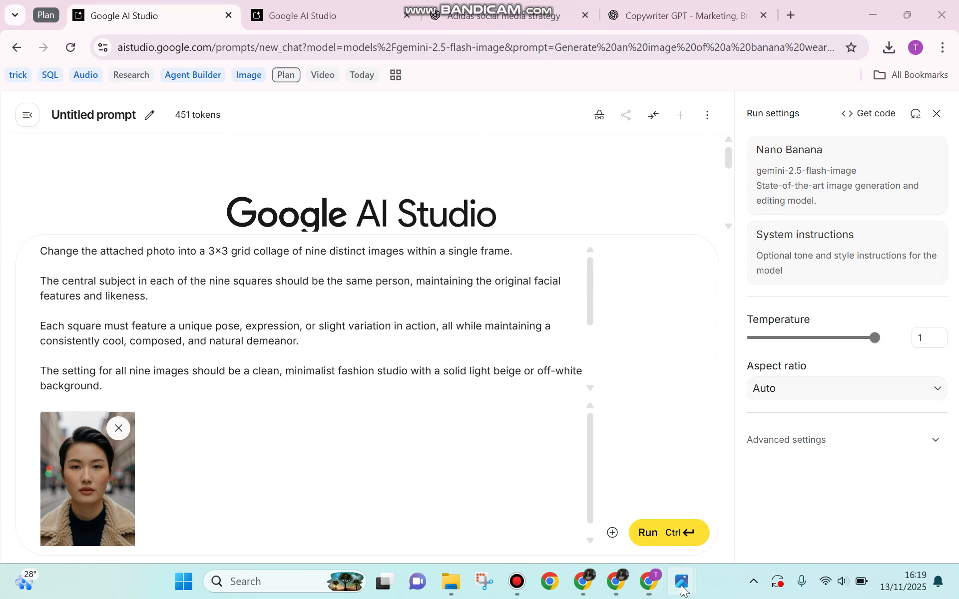
{"action": "mouse_move", "coordinate": [682, 581]}
{"action": "left_click", "coordinate": [805, 514]}
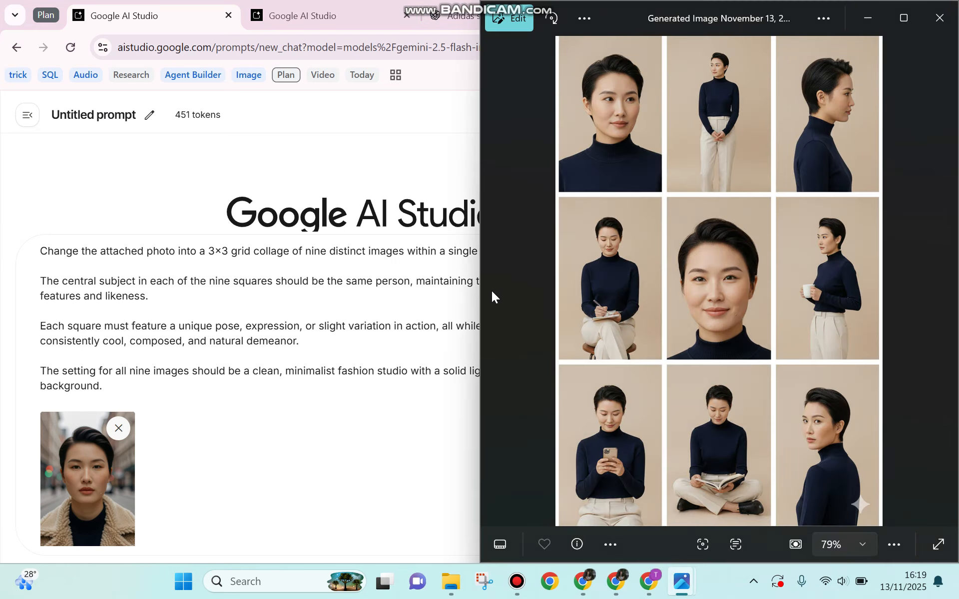
{"action": "left_click_drag", "start_coordinate": [479, 289], "coordinate": [649, 286]}
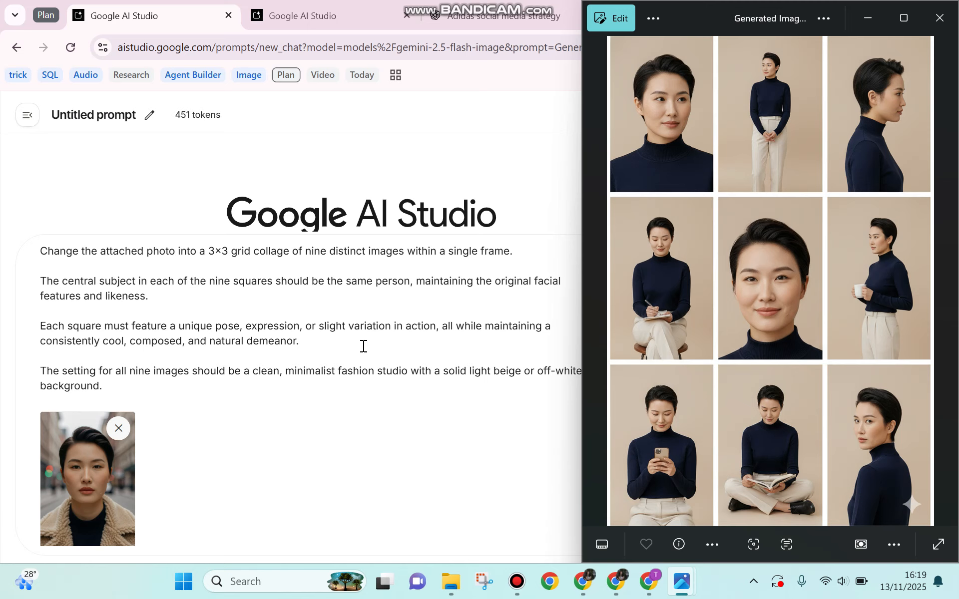
{"action": "scroll", "coordinate": [364, 347], "scroll_direction": "down", "scroll_amount": 1}
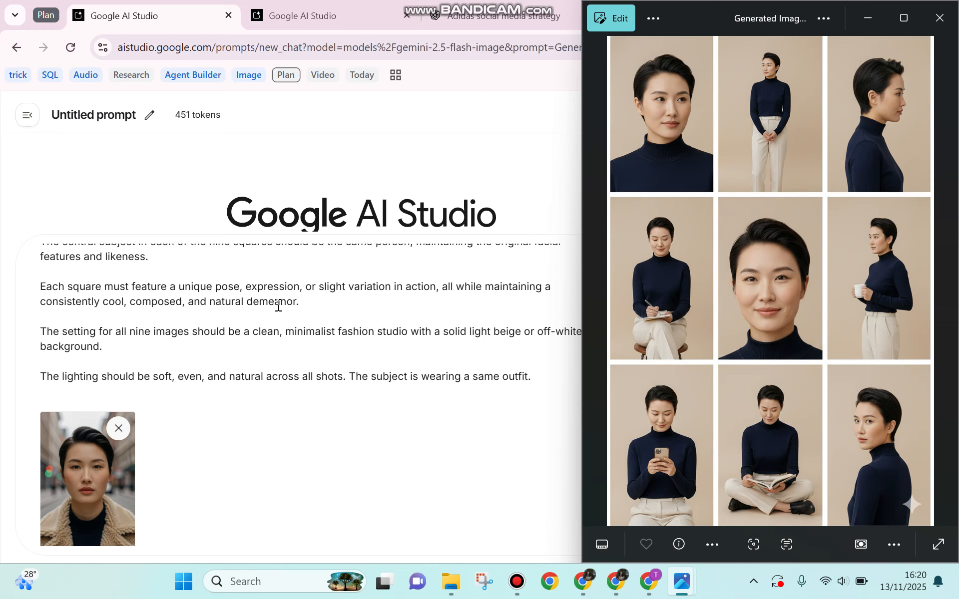
{"action": "scroll", "coordinate": [276, 304], "scroll_direction": "down", "scroll_amount": 1}
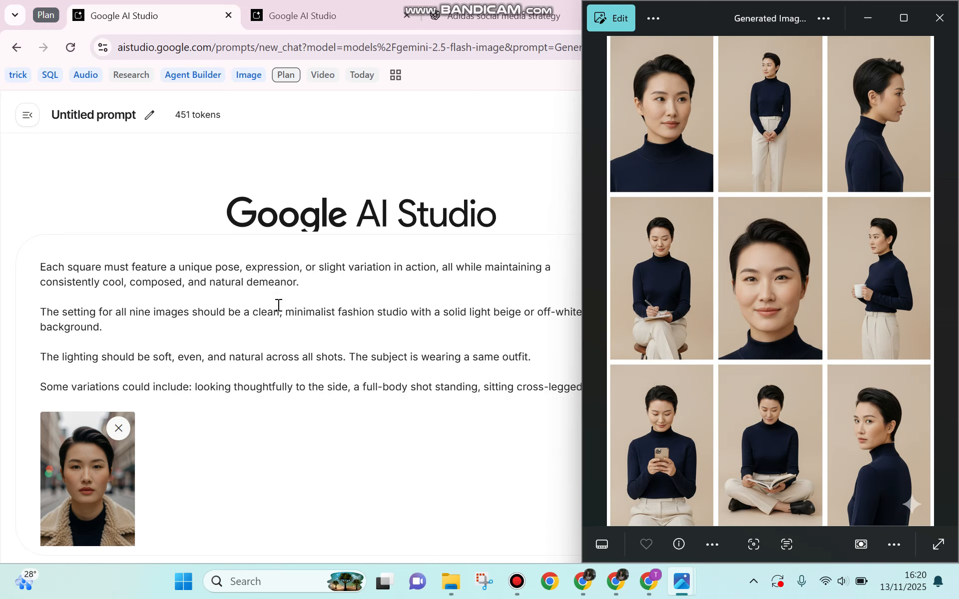
{"action": "scroll", "coordinate": [278, 304], "scroll_direction": "down", "scroll_amount": 2}
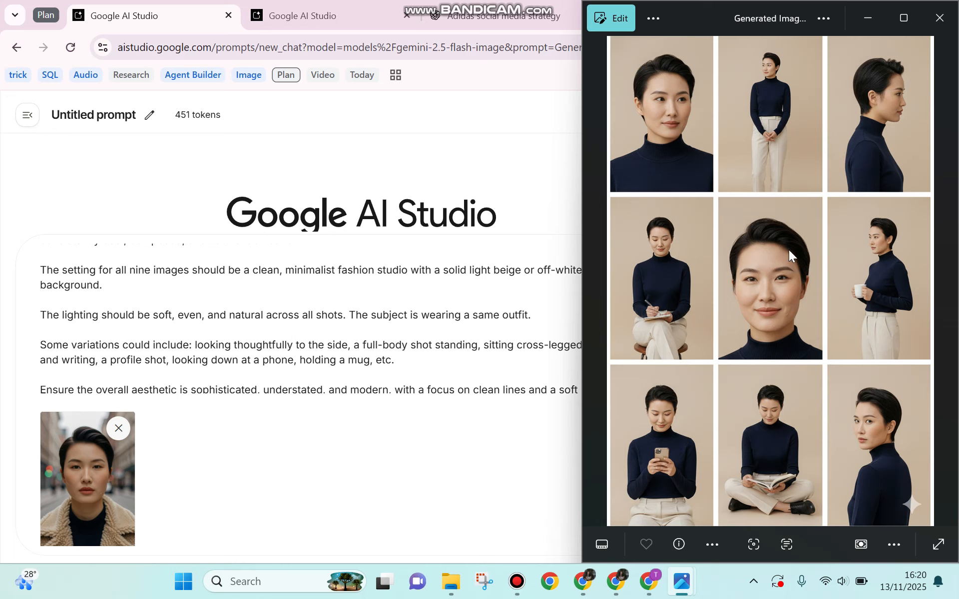
{"action": "left_click", "coordinate": [505, 270]}
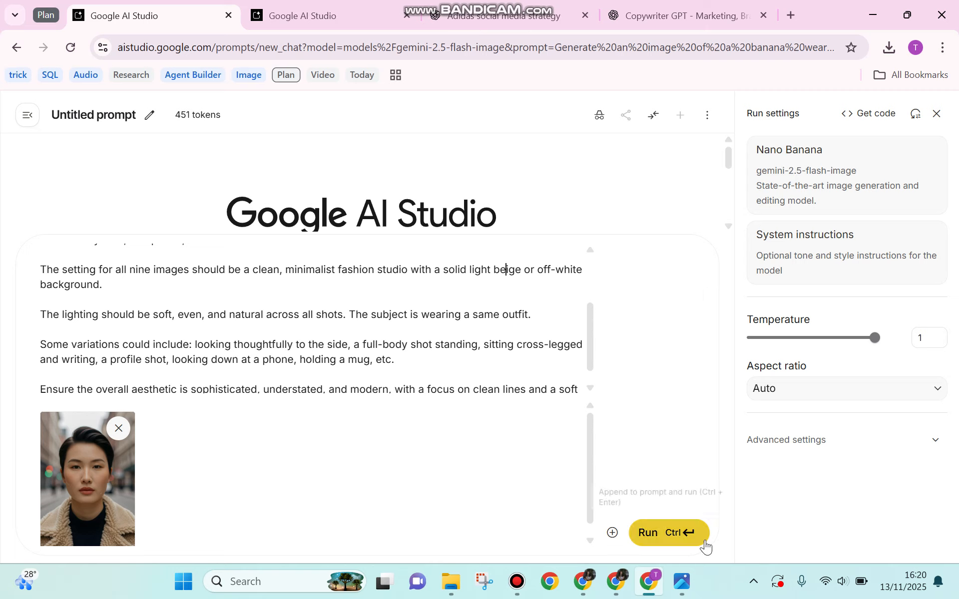
{"action": "mouse_move", "coordinate": [686, 588]}
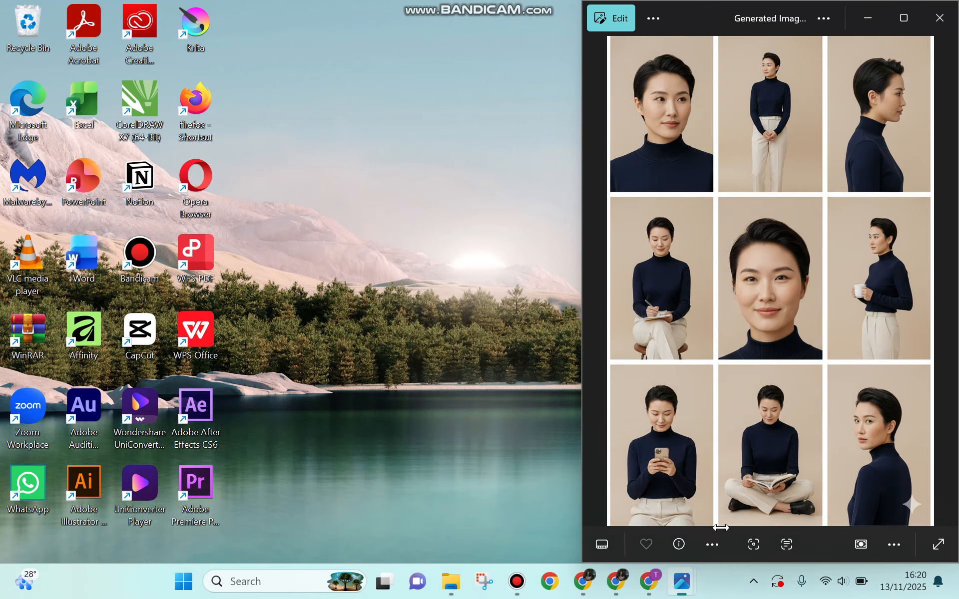
{"action": "left_click", "coordinate": [722, 528]}
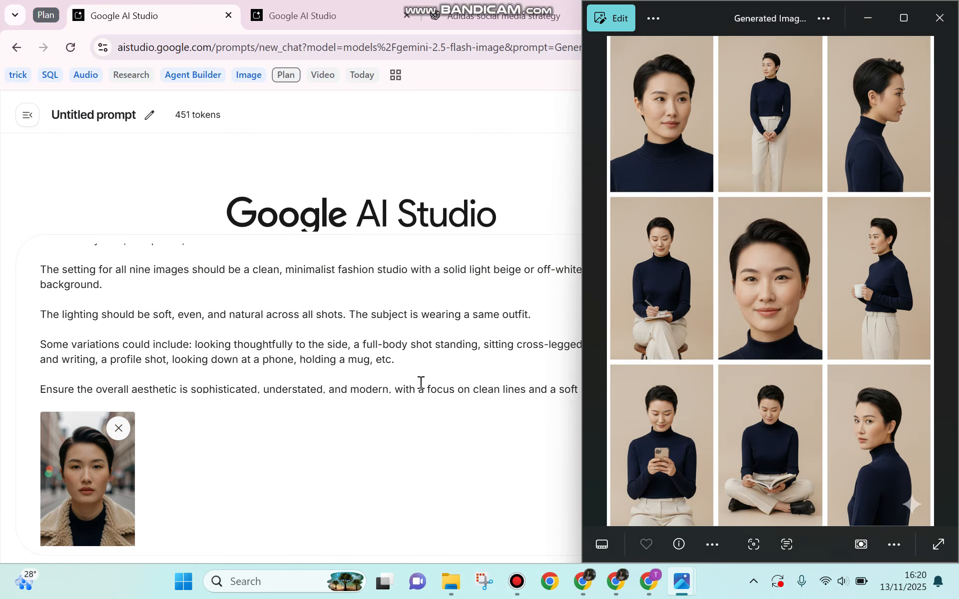
{"action": "scroll", "coordinate": [421, 383], "scroll_direction": "down", "scroll_amount": 1}
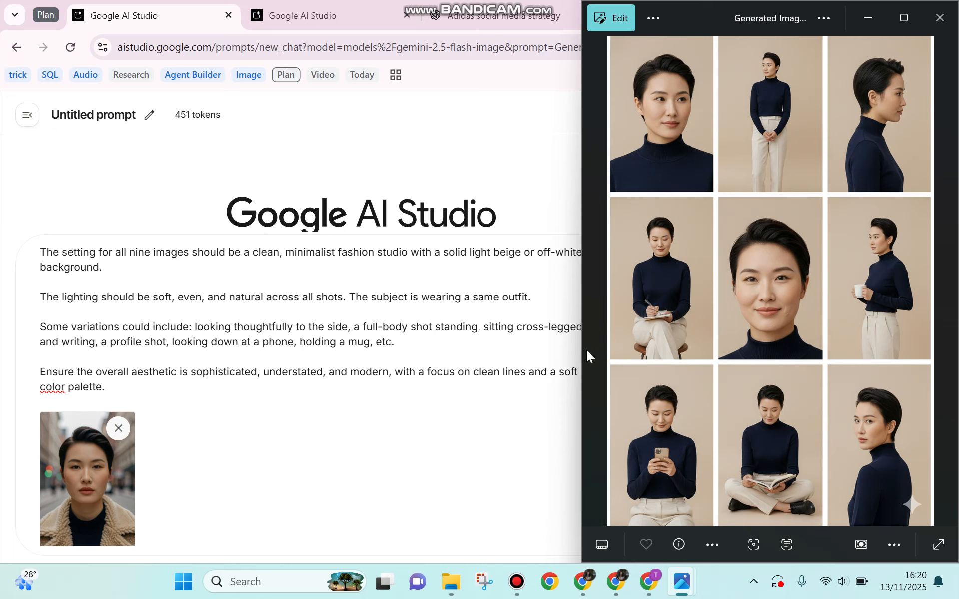
Return to the prompt and run it on the attached portrait with Nano Banana
{"action": "left_click", "coordinate": [390, 351]}
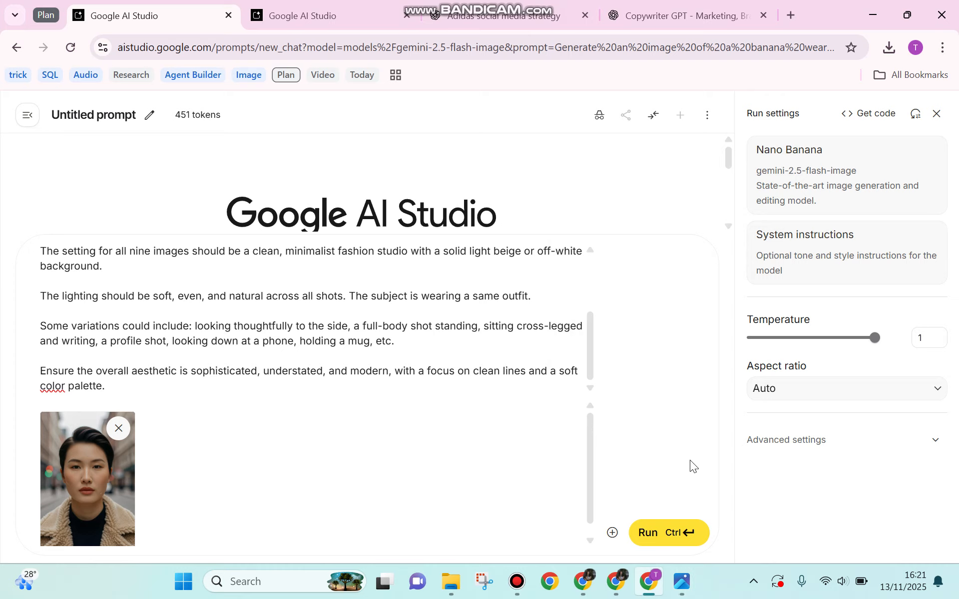
{"action": "left_click", "coordinate": [648, 533]}
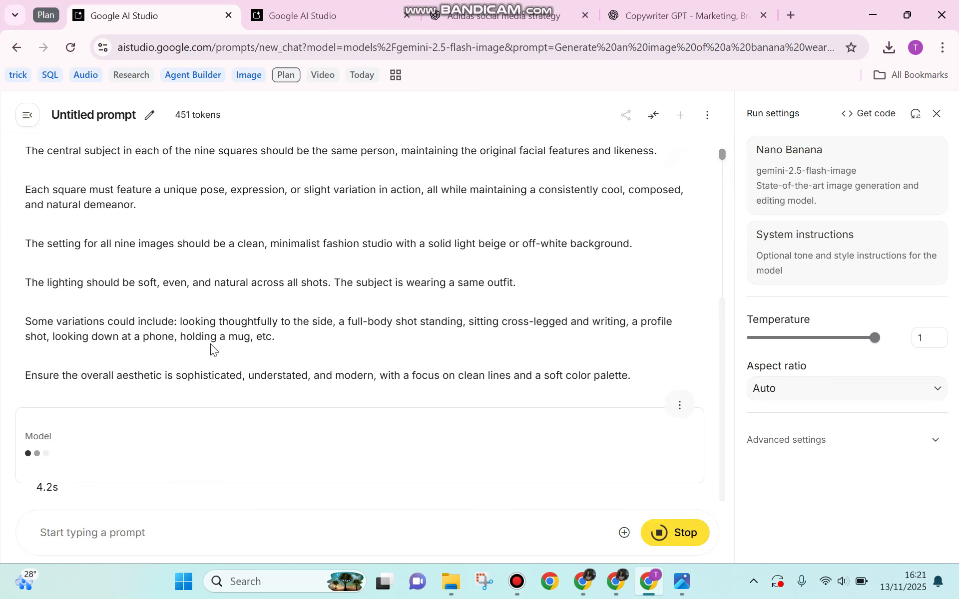
Compare the prompt and collage in the "Nine Poses, One Person, Studio" chat with those in the new chat
{"action": "left_click", "coordinate": [316, 20]}
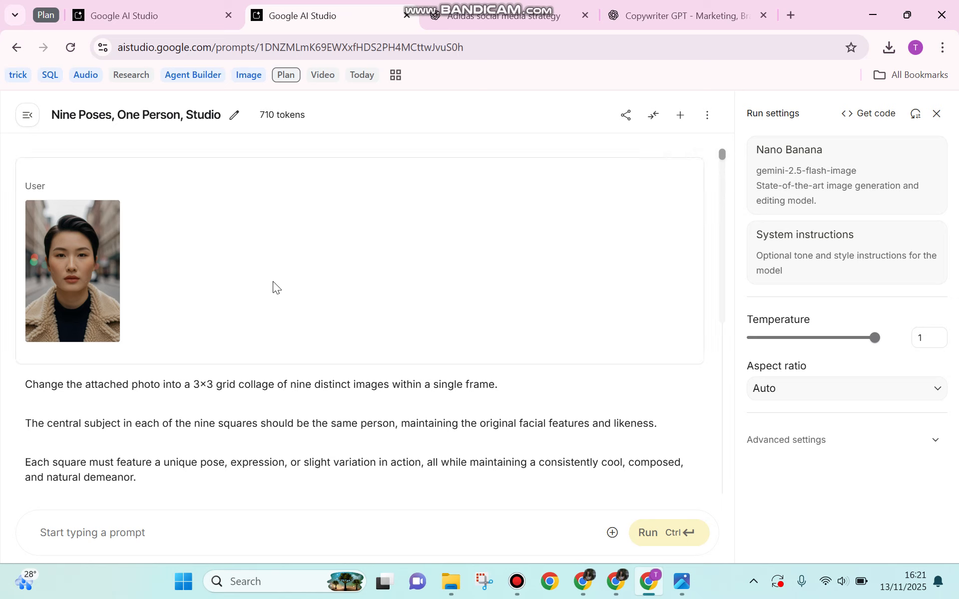
{"action": "scroll", "coordinate": [262, 281], "scroll_direction": "down", "scroll_amount": 7}
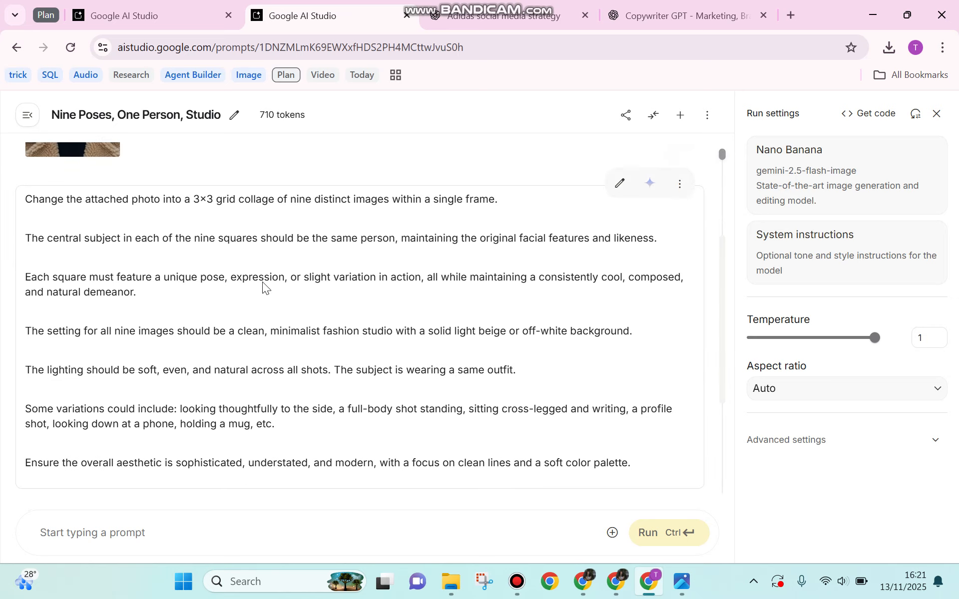
{"action": "mouse_move", "coordinate": [105, 394]}
{"action": "scroll", "coordinate": [105, 398], "scroll_direction": "down", "scroll_amount": 1}
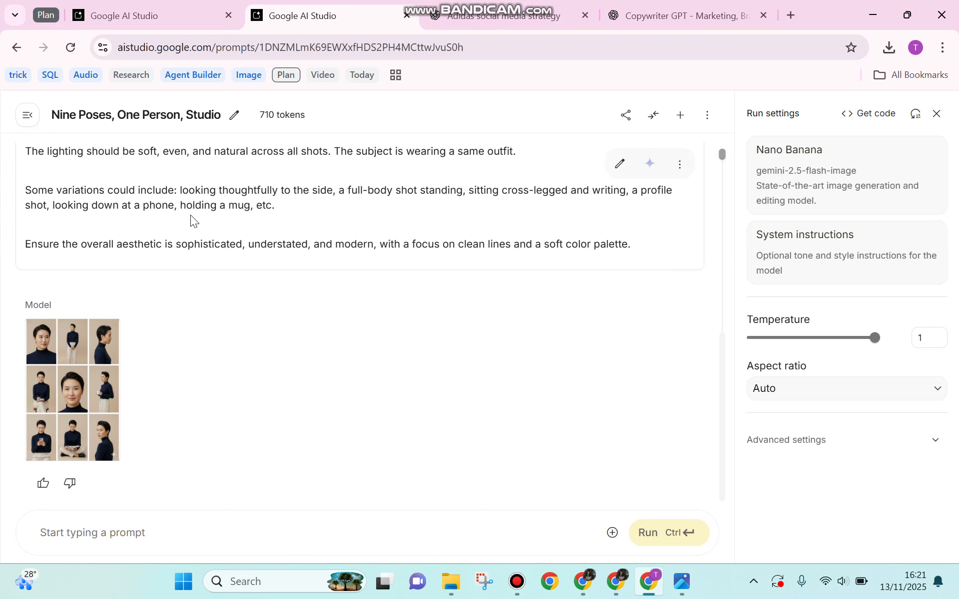
{"action": "scroll", "coordinate": [190, 216], "scroll_direction": "up", "scroll_amount": 1}
{"action": "scroll", "coordinate": [189, 215], "scroll_direction": "up", "scroll_amount": 5}
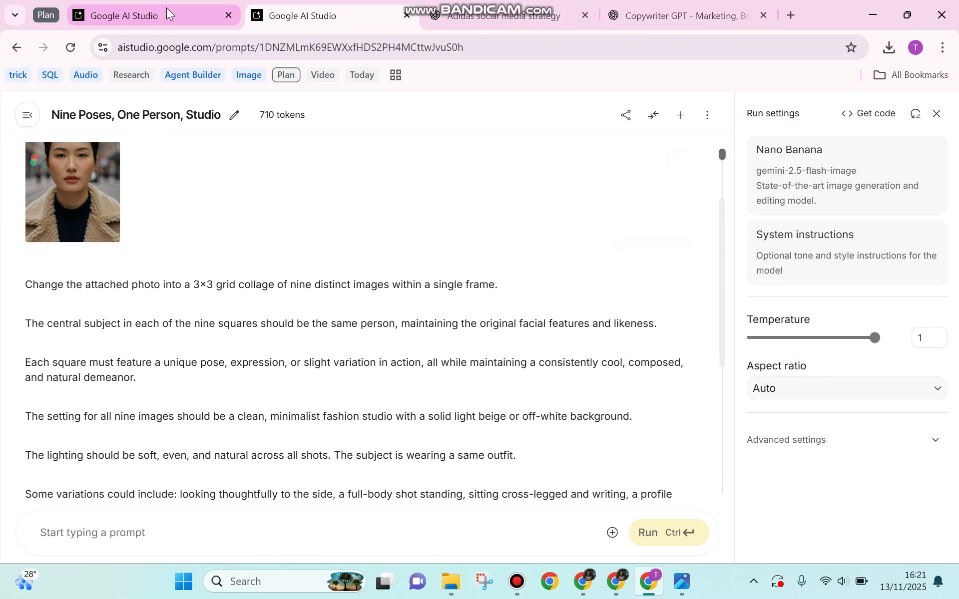
{"action": "left_click", "coordinate": [167, 9]}
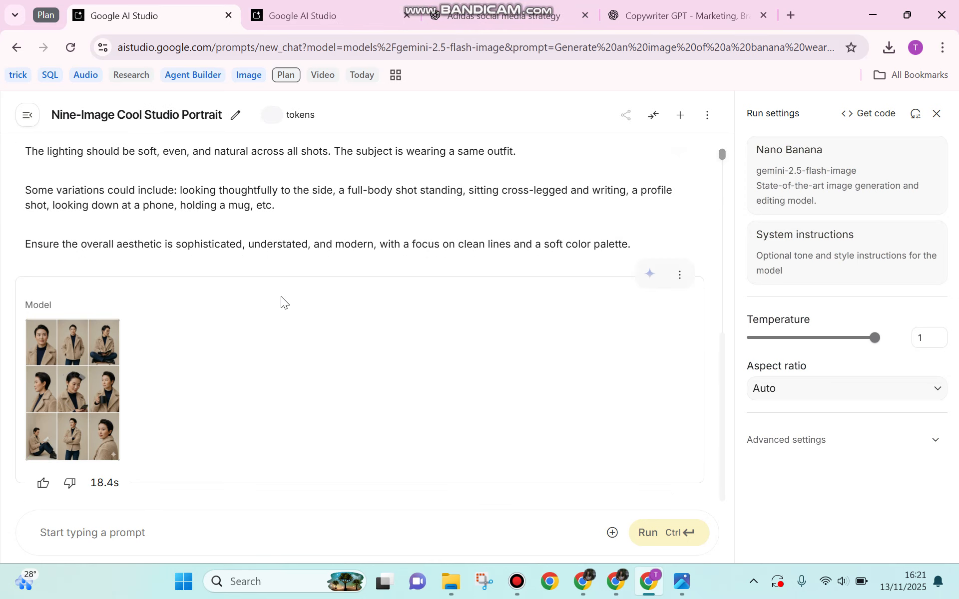
{"action": "scroll", "coordinate": [280, 296], "scroll_direction": "up", "scroll_amount": 4}
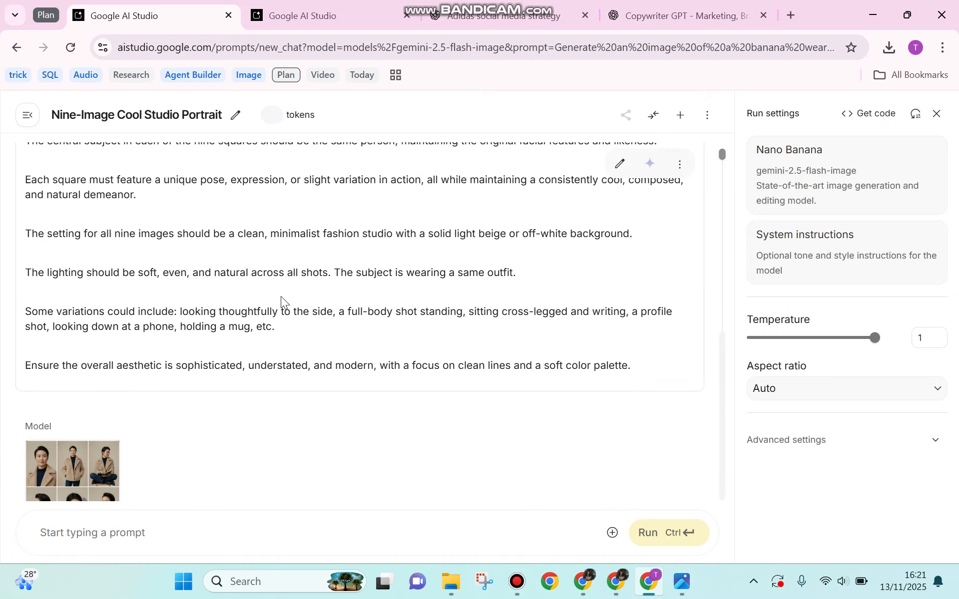
Rerun the 3×3 collage prompt turn in the "Nine Poses, One Person, Studio" chat
{"action": "left_click", "coordinate": [297, 23]}
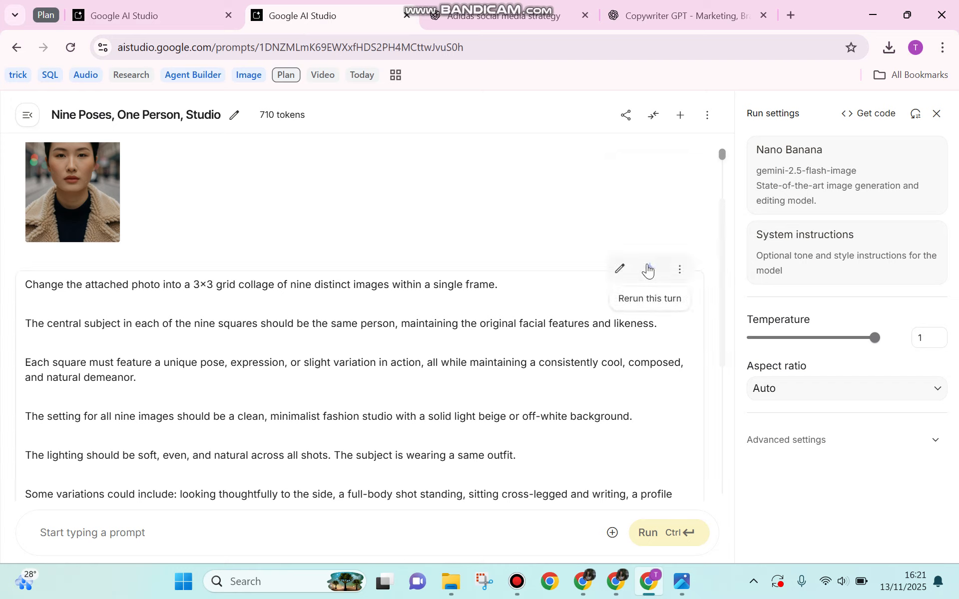
{"action": "left_click", "coordinate": [648, 271]}
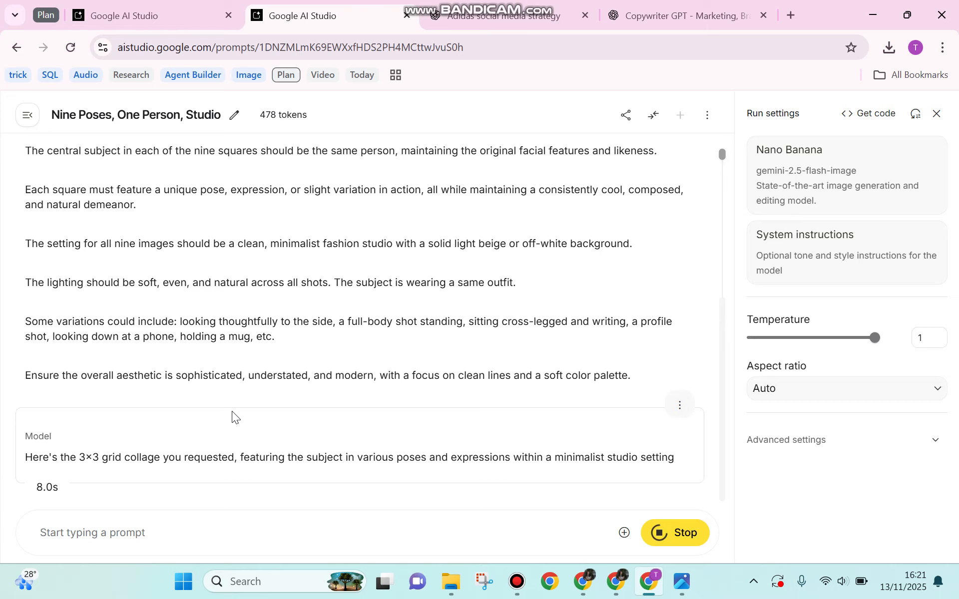
{"action": "scroll", "coordinate": [268, 306], "scroll_direction": "up", "scroll_amount": 2}
Download the generated collage from the "Nine-Image Cool Studio Portrait" chat and open its enlarged preview
{"action": "left_click", "coordinate": [172, 10]}
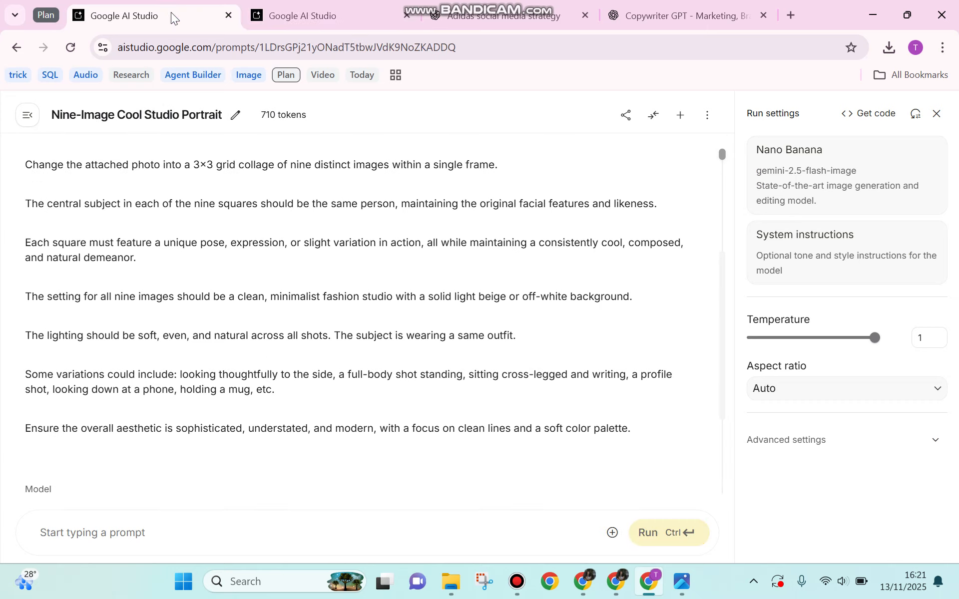
{"action": "mouse_move", "coordinate": [77, 447]}
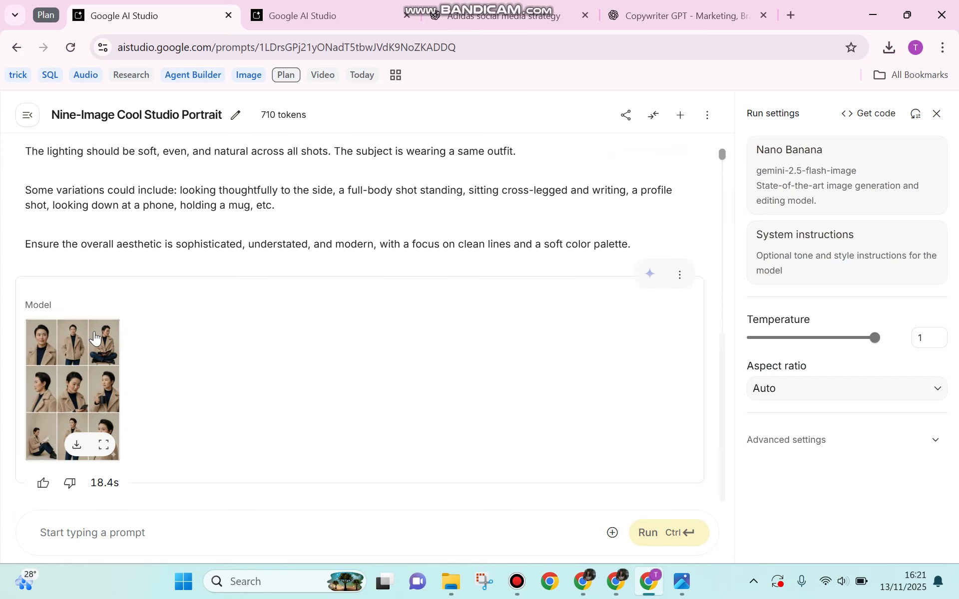
{"action": "left_click", "coordinate": [77, 447]}
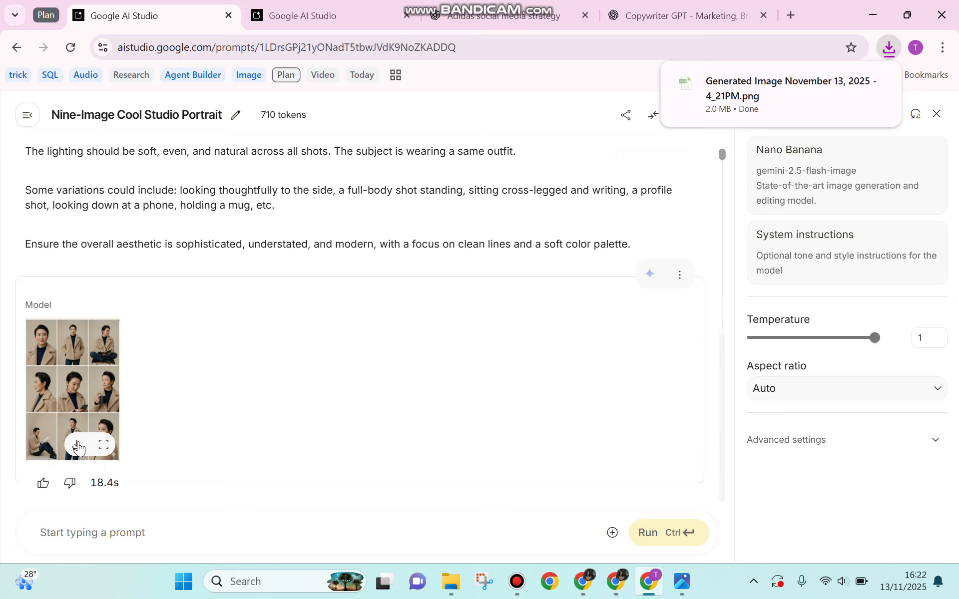
{"action": "left_click", "coordinate": [75, 354]}
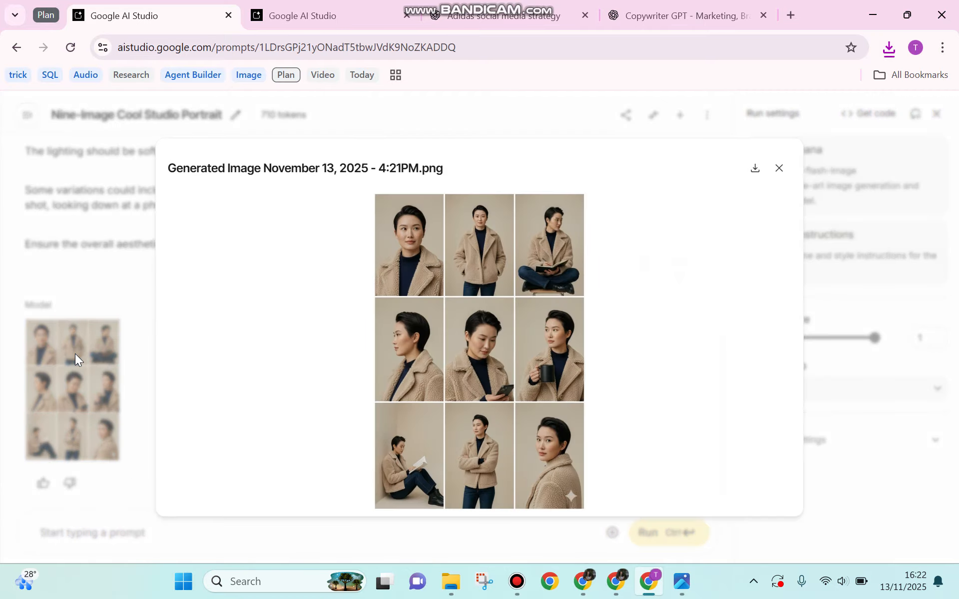